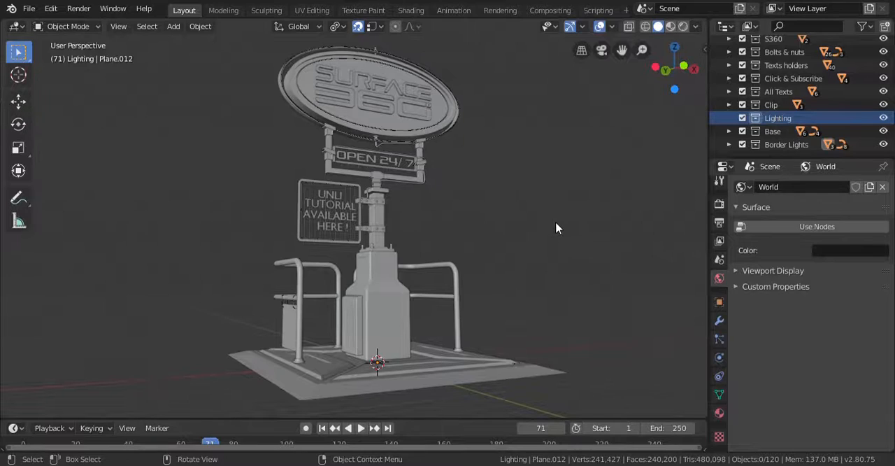
- Add an area light at the world origin and raise it 14 m along Z
{"action": "key", "text": "shift+a"}
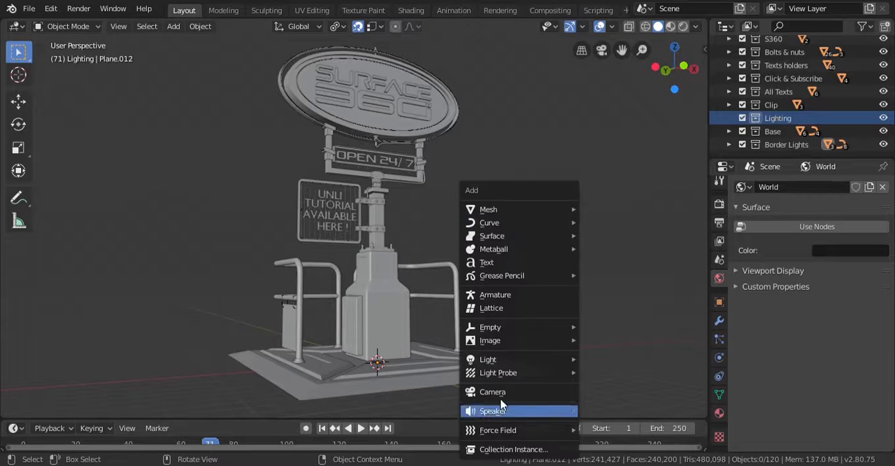
{"action": "mouse_move", "coordinate": [539, 358]}
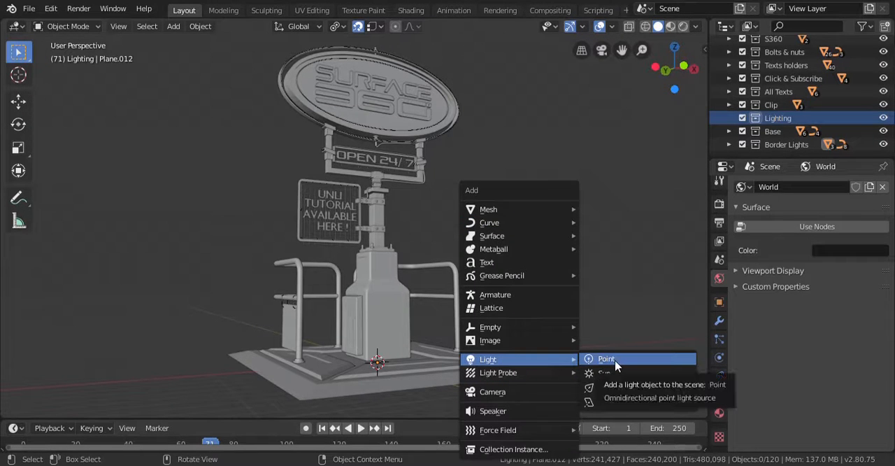
{"action": "left_click", "coordinate": [608, 402]}
{"action": "scroll", "coordinate": [565, 269], "scroll_direction": "down", "scroll_amount": 4}
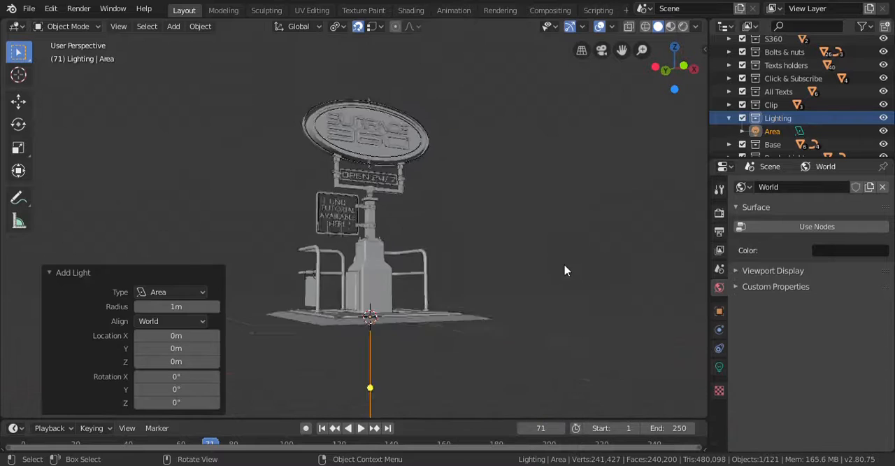
{"action": "middle_click_drag", "start_coordinate": [477, 288], "coordinate": [513, 256], "text": "shift"}
{"action": "scroll", "coordinate": [509, 263], "scroll_direction": "down", "scroll_amount": 1}
{"action": "key", "text": "KP_1"}
{"action": "scroll", "coordinate": [467, 307], "scroll_direction": "down", "scroll_amount": 2}
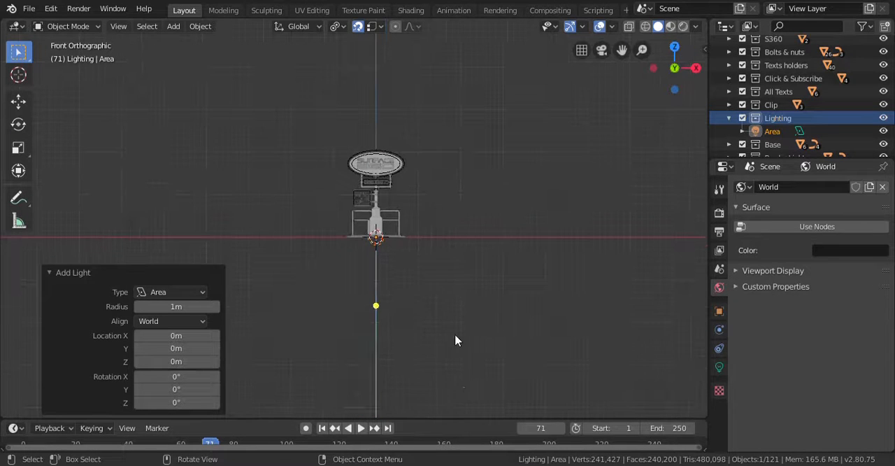
{"action": "key", "text": "g"}
{"action": "key", "text": "z"}
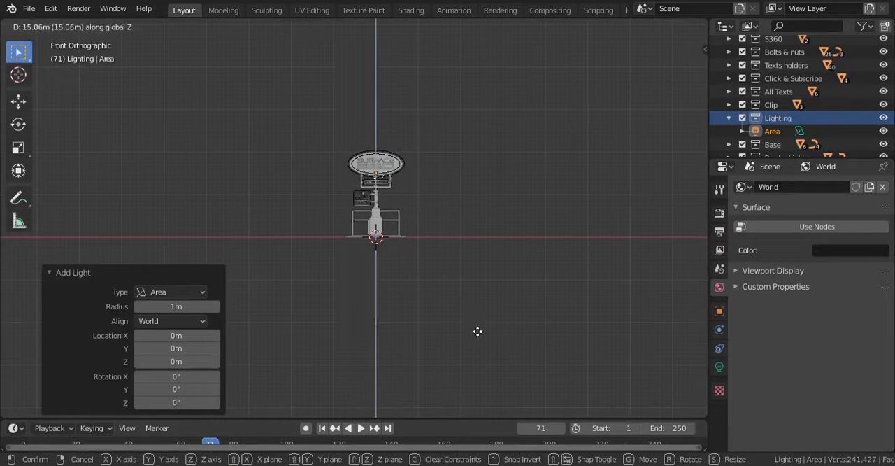
{"action": "left_click", "coordinate": [475, 331]}
- Stretch the area light along X by a factor of about 4.64, and again by about 3.43
{"action": "scroll", "coordinate": [414, 242], "scroll_direction": "up", "scroll_amount": 4}
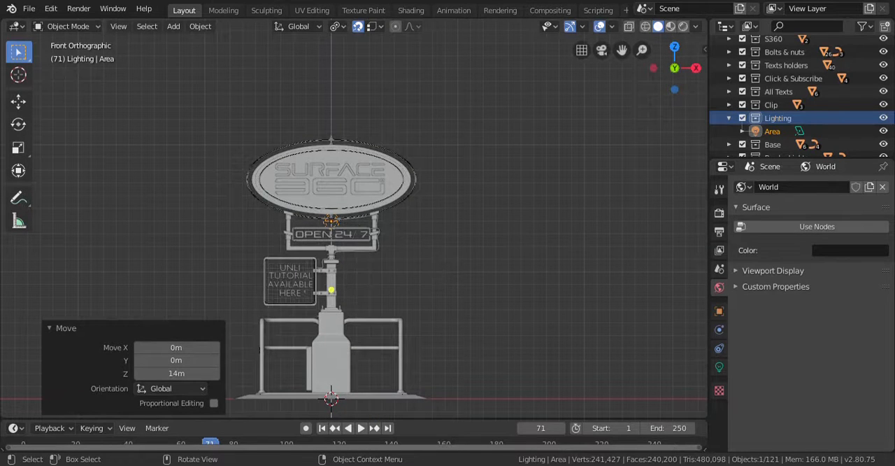
{"action": "key", "text": "s"}
{"action": "key", "text": "x"}
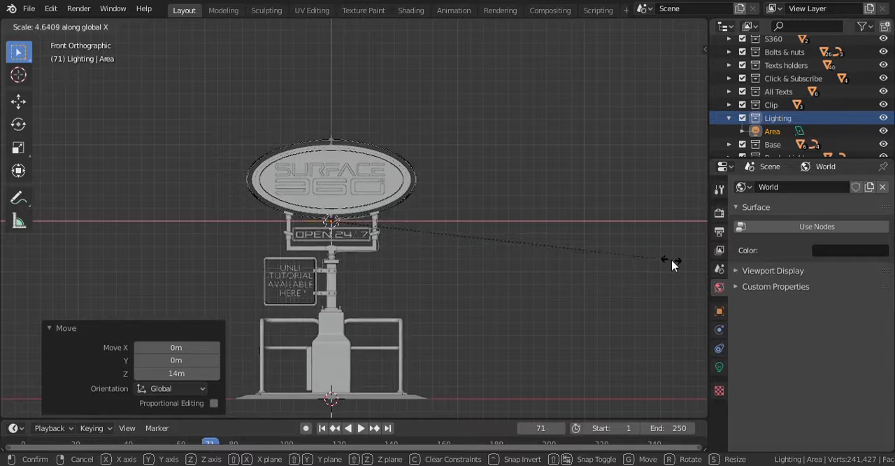
{"action": "left_click", "coordinate": [672, 264]}
{"action": "scroll", "coordinate": [497, 252], "scroll_direction": "up", "scroll_amount": 4}
{"action": "mouse_move", "coordinate": [466, 232]}
{"action": "middle_mouse_down"}
{"action": "mouse_move", "coordinate": [486, 250]}
{"action": "mouse_move", "coordinate": [465, 256]}
{"action": "mouse_move", "coordinate": [457, 245]}
{"action": "middle_mouse_up"}
{"action": "key", "text": "s"}
{"action": "key", "text": "x"}
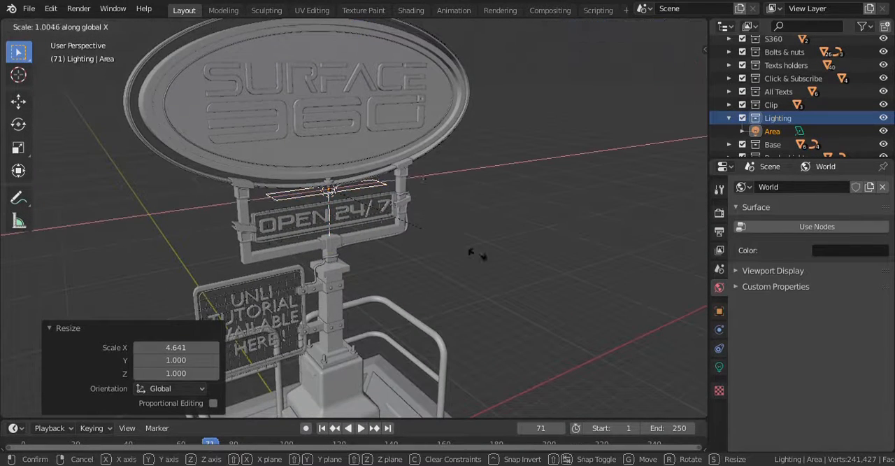
{"action": "left_click", "coordinate": [63, 285]}
- Scale the area light by about 2.73 along Y, and enlarge it uniformly by about 1.72
{"action": "key", "text": "s"}
{"action": "key", "text": "y"}
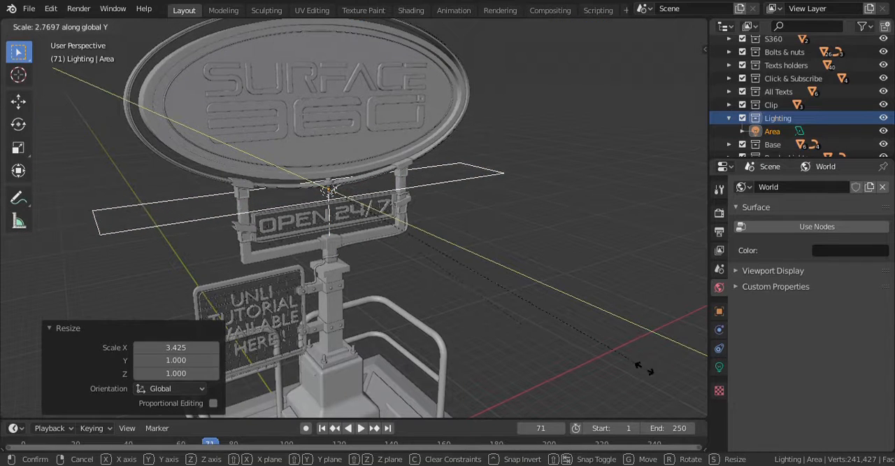
{"action": "left_click", "coordinate": [642, 368]}
{"action": "key", "text": "KP_1"}
{"action": "scroll", "coordinate": [432, 251], "scroll_direction": "down", "scroll_amount": 3}
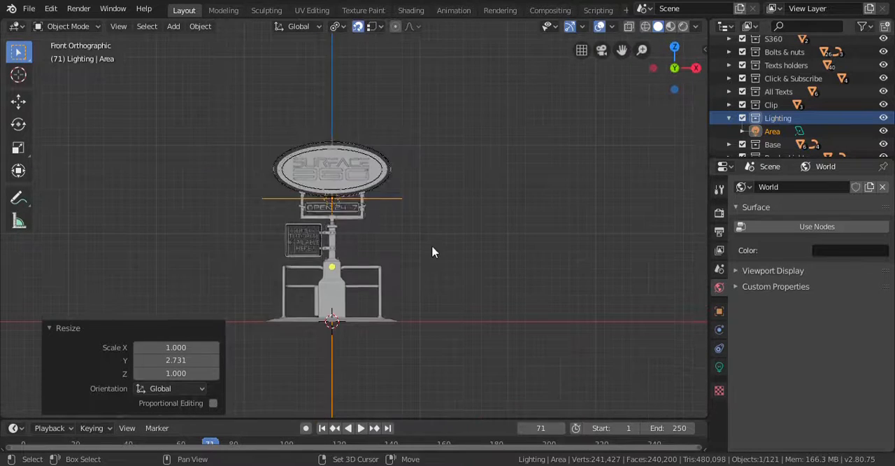
{"action": "key", "text": "s"}
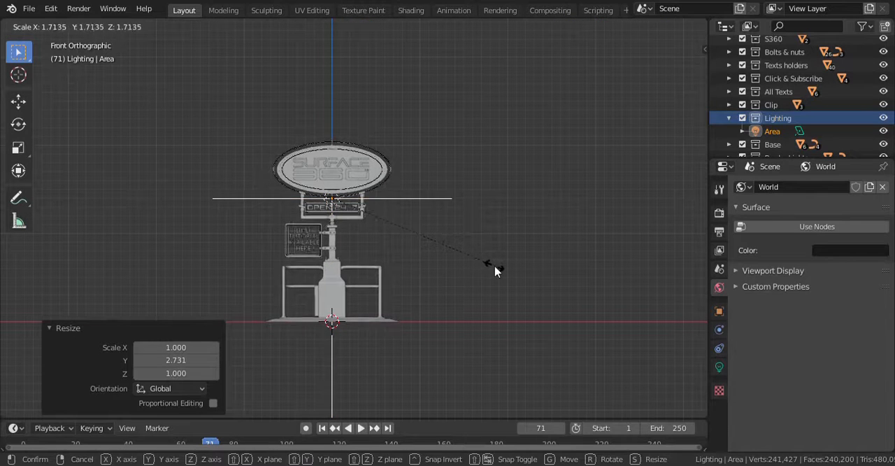
{"action": "left_click", "coordinate": [495, 272]}
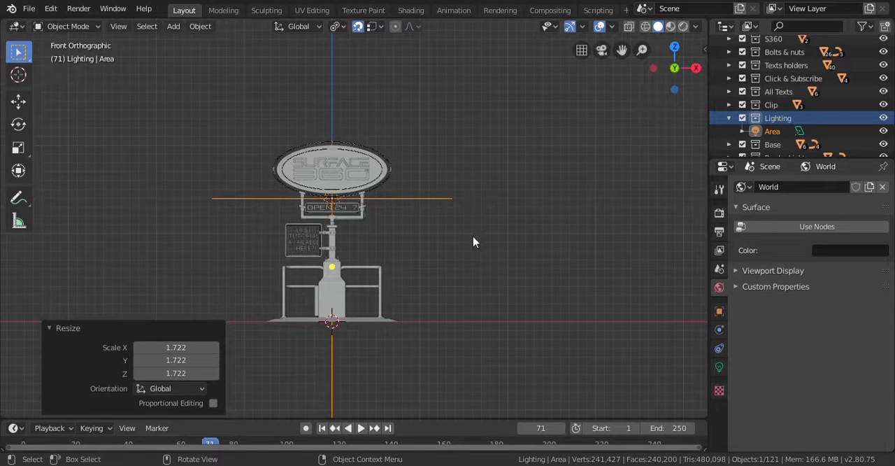
- Rotate the area light -90° about the global X axis
{"action": "middle_click_drag", "start_coordinate": [471, 256], "coordinate": [421, 298]}
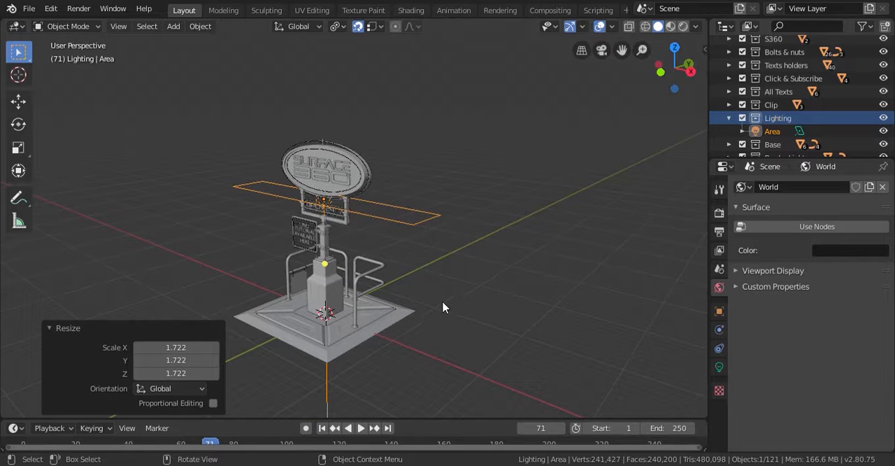
{"action": "key", "text": "r"}
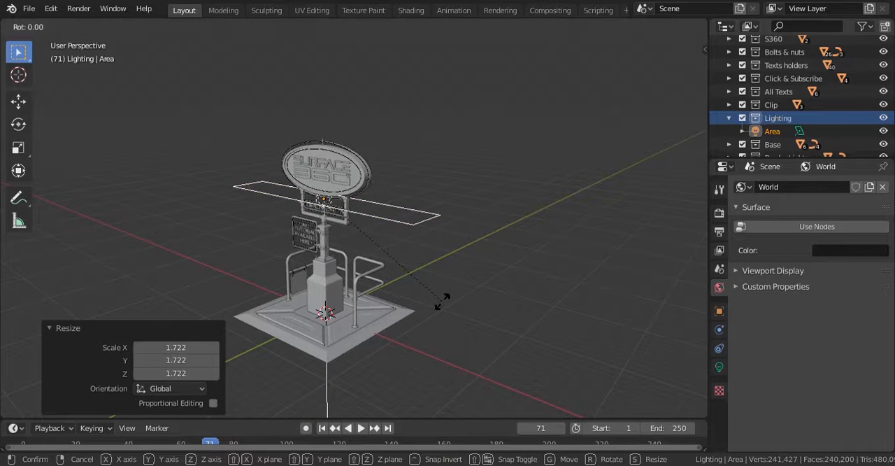
{"action": "key", "text": "x"}
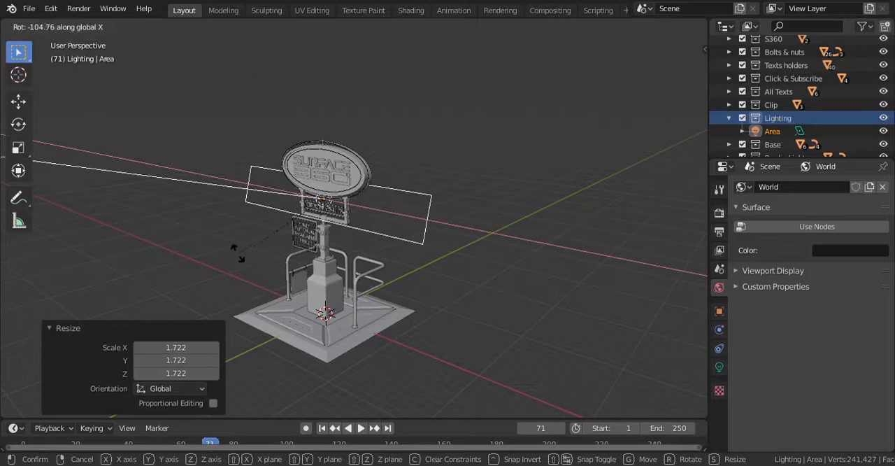
{"action": "type", "text": "90"}
{"action": "key", "text": "Return"}
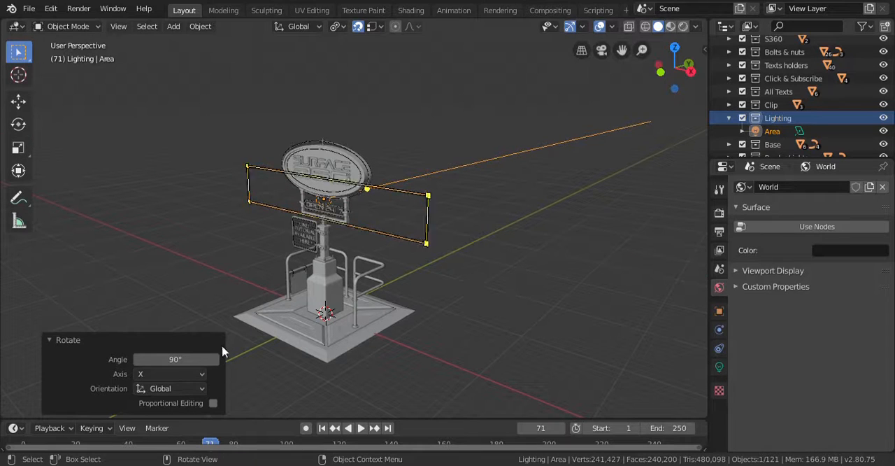
{"action": "left_click", "coordinate": [210, 359]}
{"action": "type", "text": "-90"}
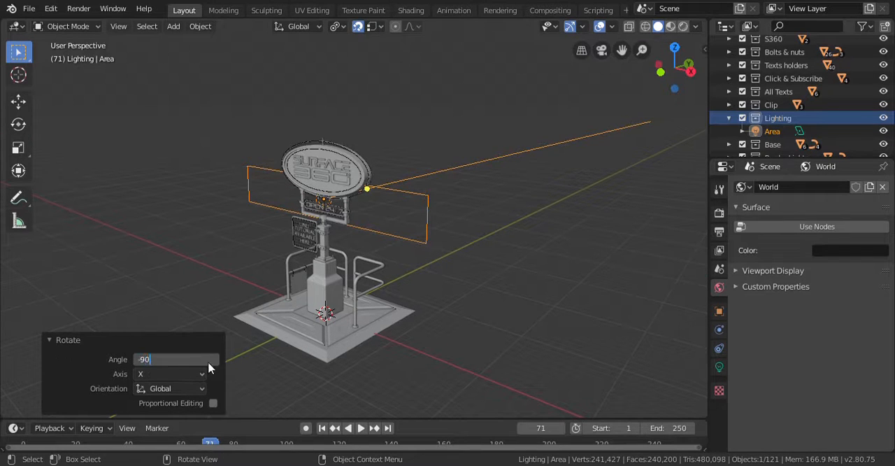
{"action": "key", "text": "Return"}
{"action": "left_click", "coordinate": [436, 299]}
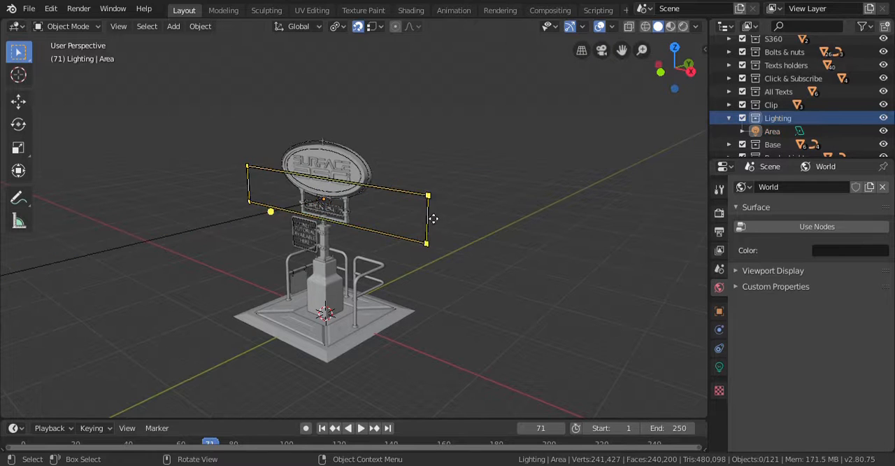
{"action": "right_click", "coordinate": [455, 268]}
- Reselect the area light and rotate it 90° about the global Y axis so it stands upright
{"action": "left_click_drag", "start_coordinate": [464, 166], "coordinate": [427, 253]}
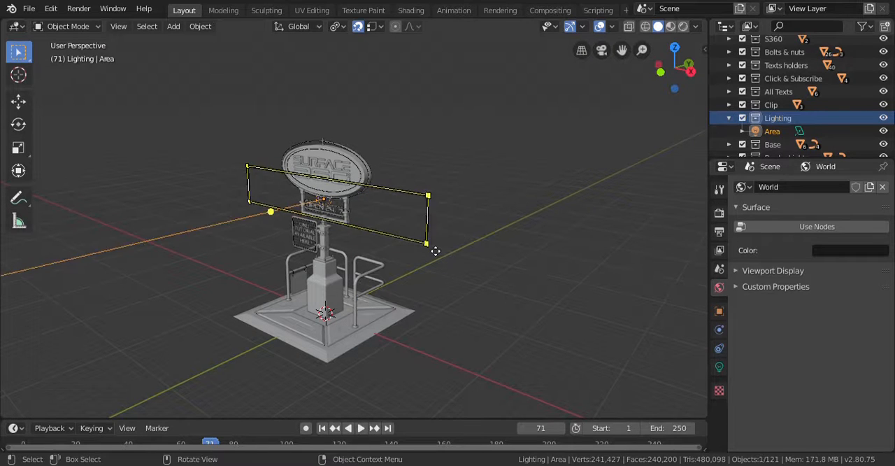
{"action": "mouse_move", "coordinate": [427, 253]}
{"action": "middle_mouse_down"}
{"action": "mouse_move", "coordinate": [481, 256]}
{"action": "mouse_move", "coordinate": [418, 249]}
{"action": "middle_mouse_up"}
{"action": "key", "text": "r"}
{"action": "key", "text": "y"}
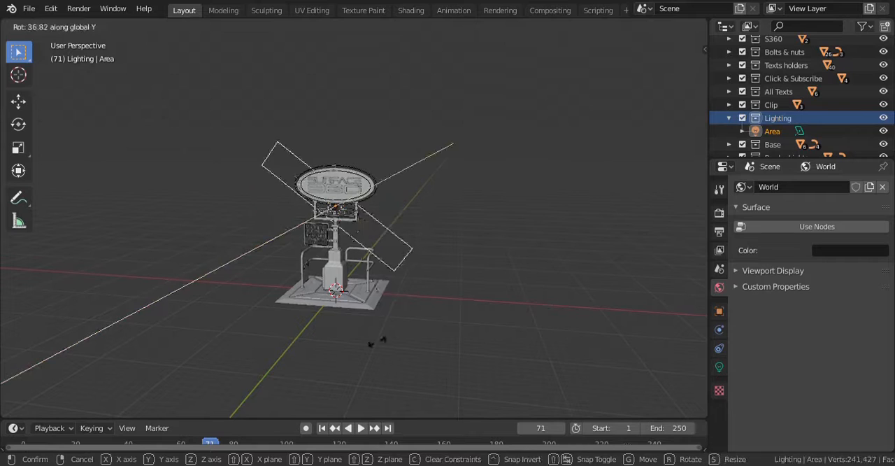
{"action": "left_click", "coordinate": [293, 338]}
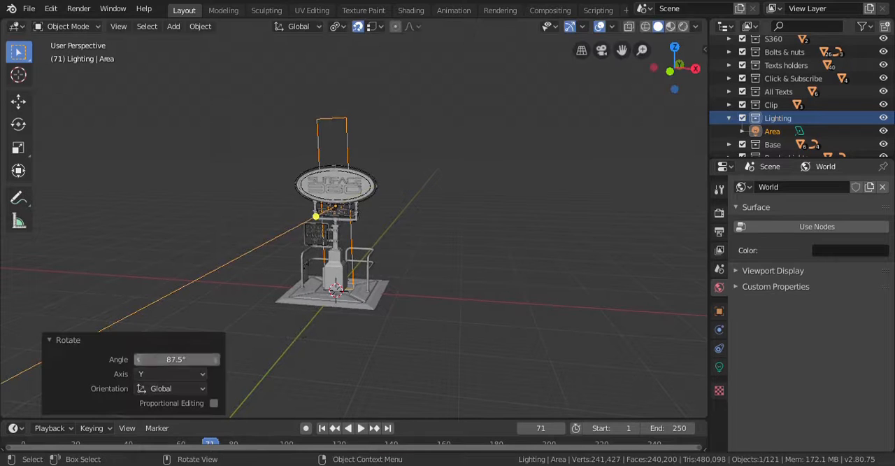
{"action": "left_click", "coordinate": [175, 358]}
{"action": "type", "text": "90"}
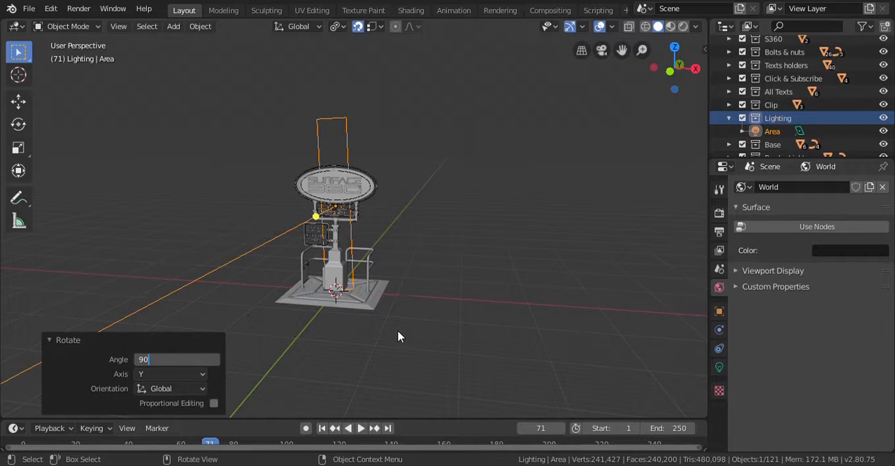
{"action": "key", "text": "Return"}
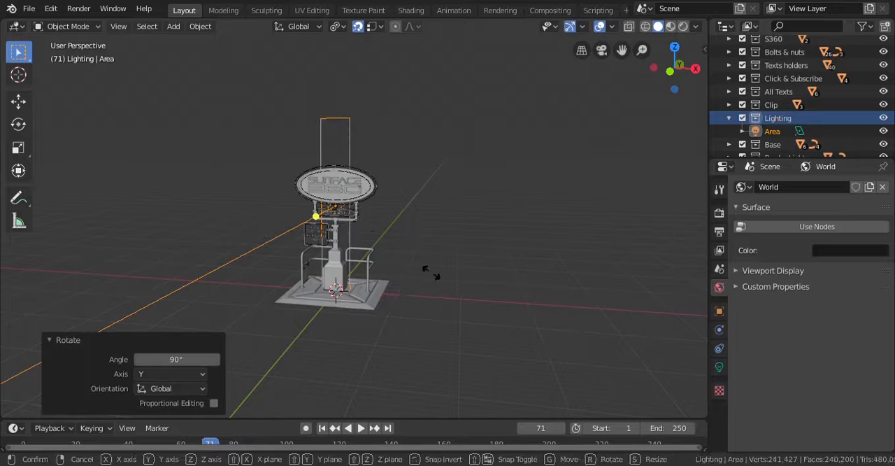
- Scale the upright area light by about 1.48 along X and about 0.77 along Z
{"action": "key", "text": "s"}
{"action": "key", "text": "x"}
{"action": "left_click", "coordinate": [488, 292]}
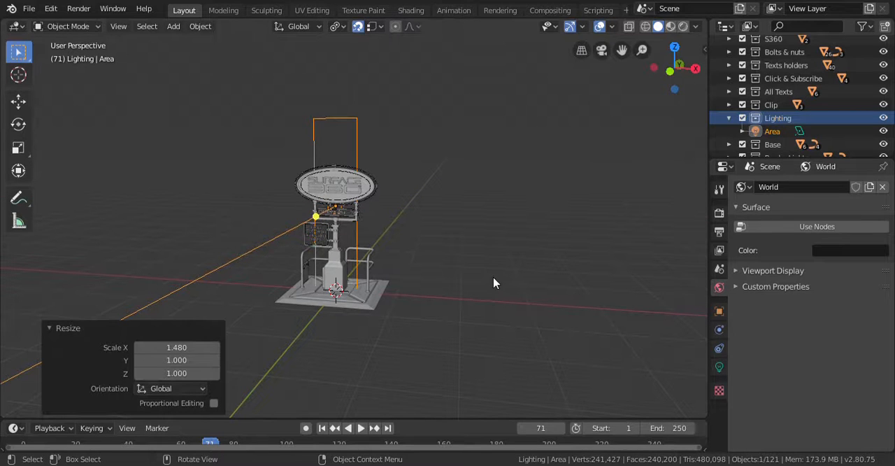
{"action": "key", "text": "s"}
{"action": "key", "text": "z"}
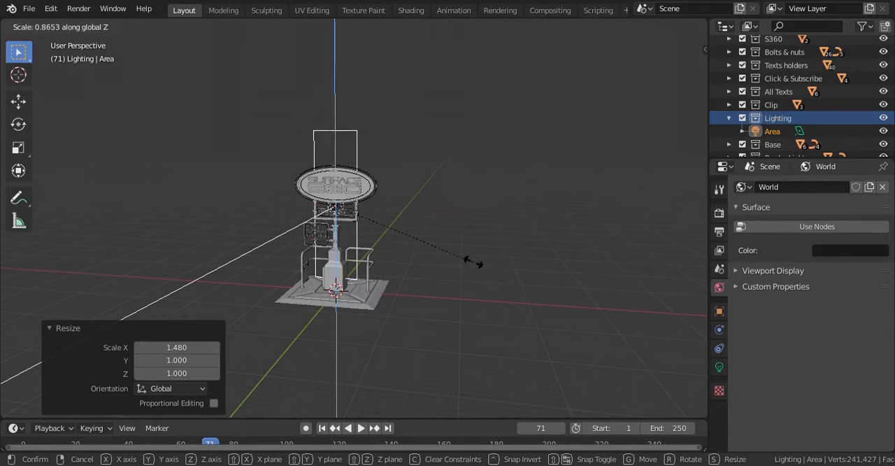
{"action": "left_click", "coordinate": [460, 256]}
- Lower the area light about 3.45 m along Z so its lower edge sits near the sign's base
{"action": "key", "text": "KP_1"}
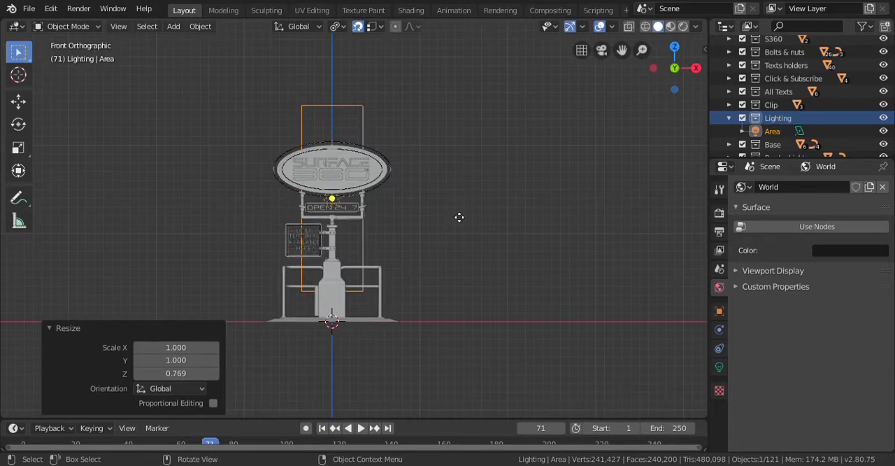
{"action": "key", "text": "g"}
{"action": "key", "text": "z"}
{"action": "left_click", "coordinate": [461, 244]}
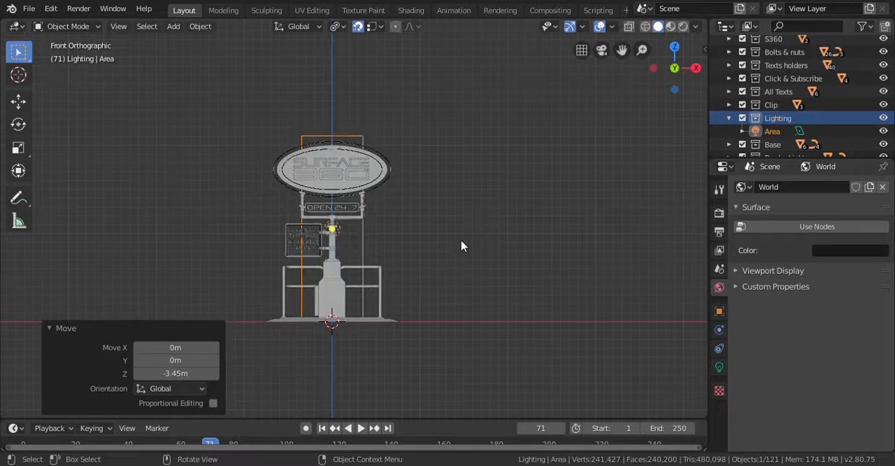
- Move the area light 30 m along Y and about -29.6 m along X, behind the sign
{"action": "key", "text": "KP_7"}
{"action": "scroll", "coordinate": [461, 244], "scroll_direction": "down", "scroll_amount": 5}
{"action": "key", "text": "g"}
{"action": "key", "text": "y"}
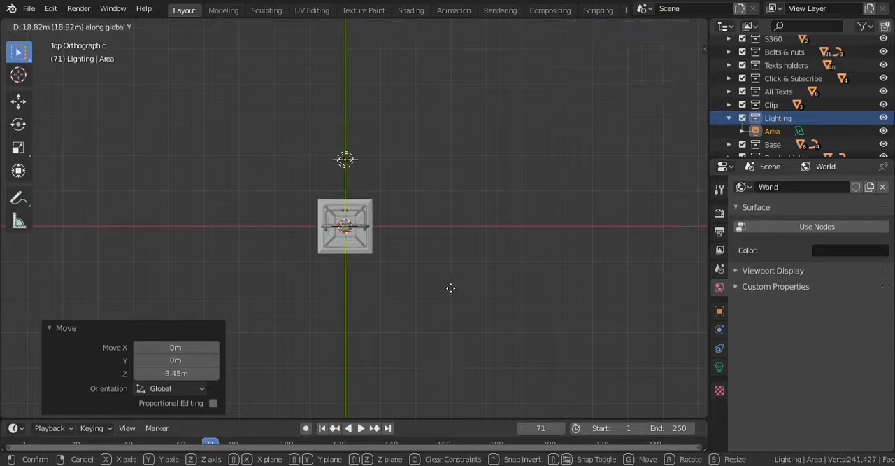
{"action": "left_click", "coordinate": [489, 266]}
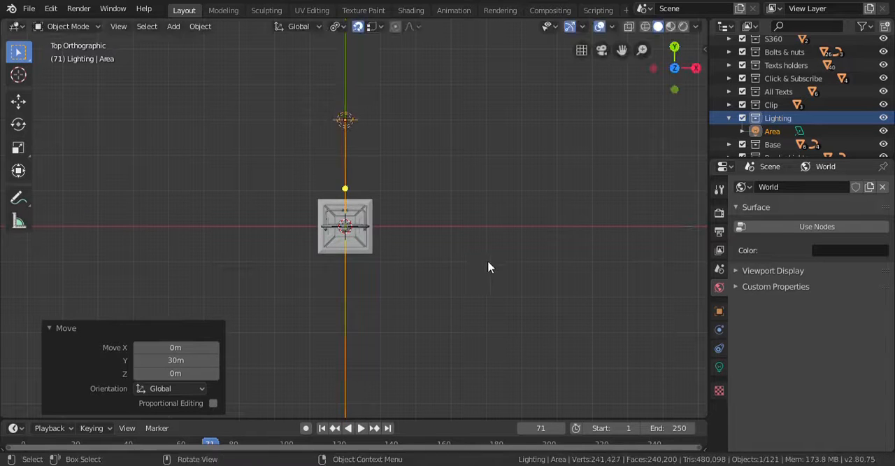
{"action": "key", "text": "g"}
{"action": "key", "text": "x"}
{"action": "left_click", "coordinate": [379, 324]}
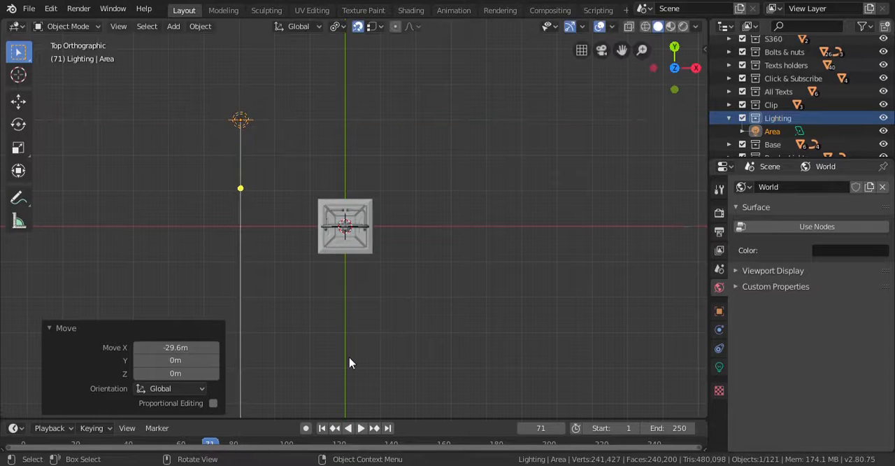
- Rotate the area light about 45° around Z to aim it at the sign, and save the file
{"action": "key", "text": "r"}
{"action": "left_click", "coordinate": [526, 239]}
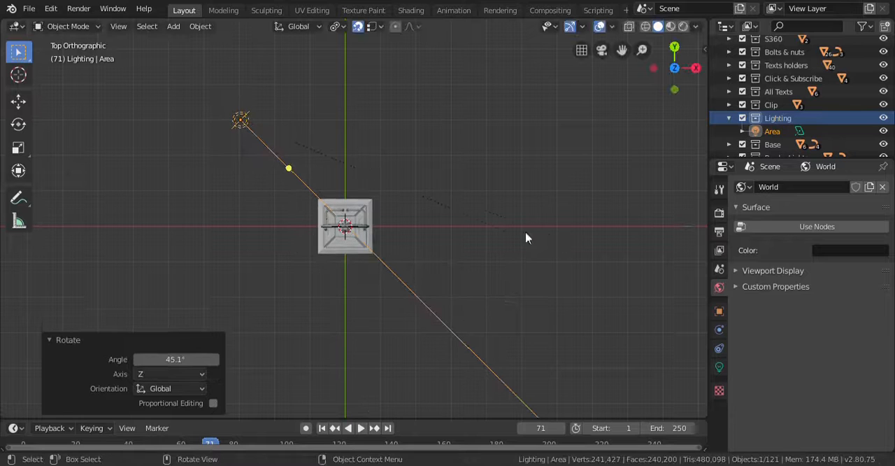
{"action": "key", "text": "ctrl+s"}
- Duplicate the area light and place the copy about 58.9 m along X, on the sign's other side
{"action": "left_click", "coordinate": [285, 82]}
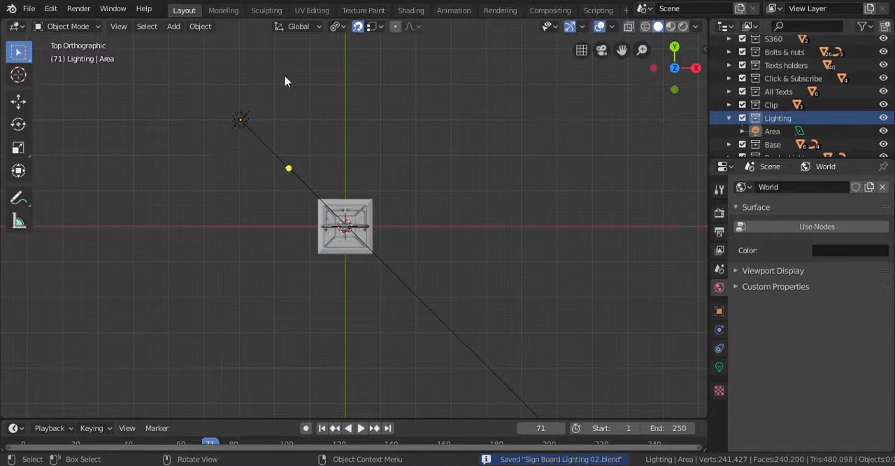
{"action": "left_click_drag", "start_coordinate": [196, 74], "coordinate": [290, 136]}
{"action": "key", "text": "shift+d"}
{"action": "key", "text": "z"}
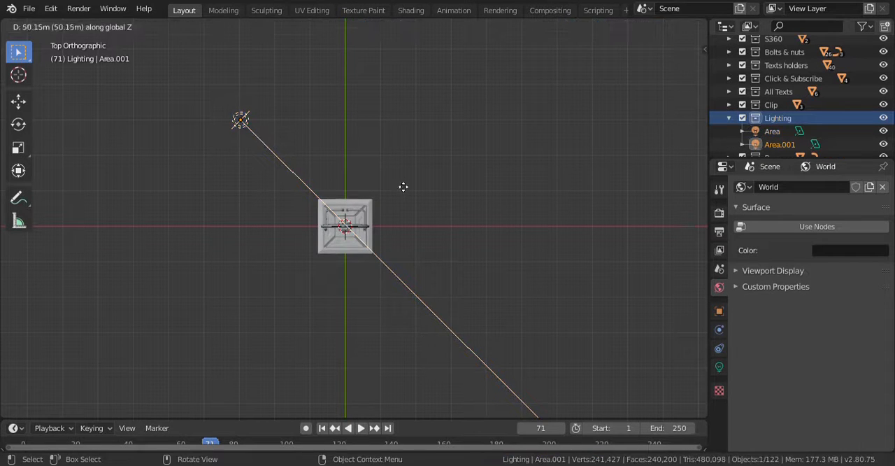
{"action": "key", "text": "x"}
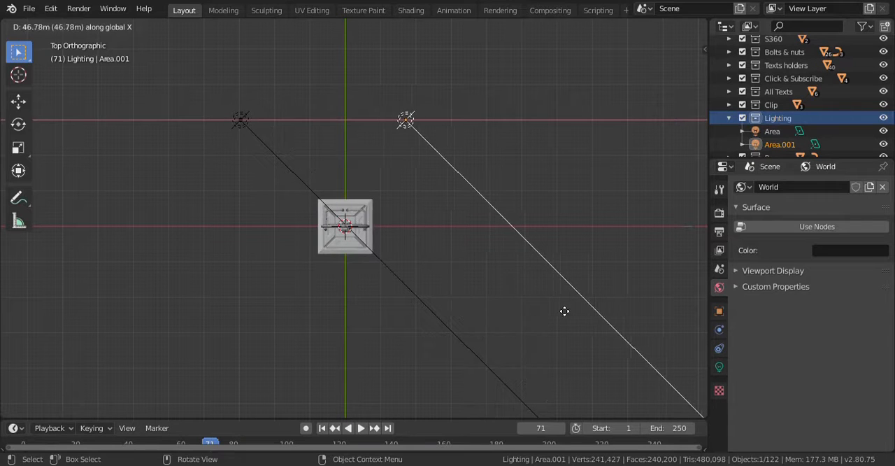
{"action": "left_click", "coordinate": [605, 313]}
- Rotate the duplicated area light about -178° around Z and move it about -61.3 m along Y, in front of the sign
{"action": "key", "text": "r"}
{"action": "key", "text": "z"}
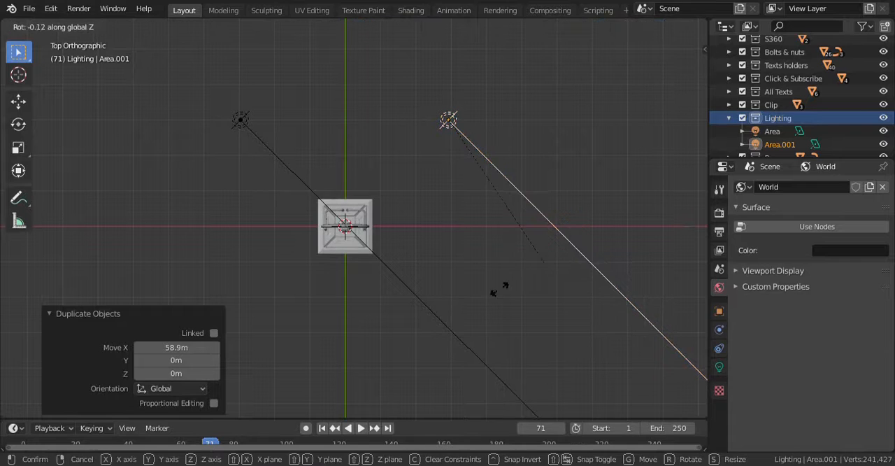
{"action": "left_click", "coordinate": [399, 53]}
{"action": "key", "text": "g"}
{"action": "key", "text": "y"}
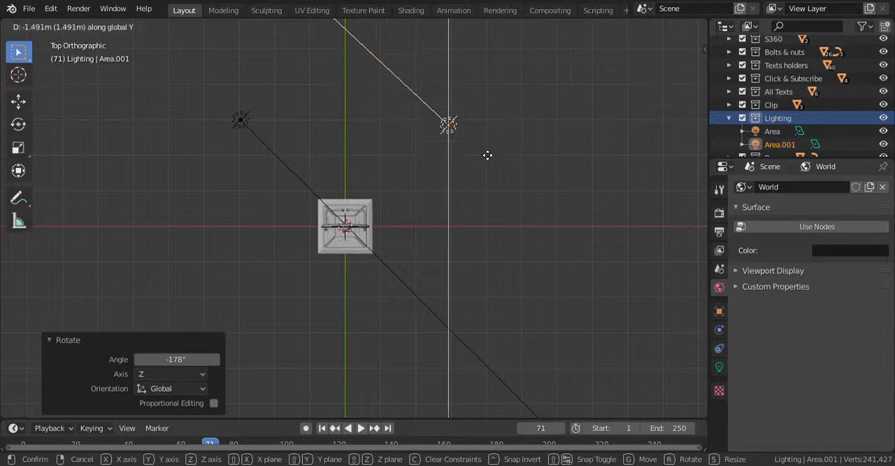
{"action": "left_click", "coordinate": [514, 332]}
- Rotate the duplicated area light about -2° around Z to aim it at the sign, and save the file
{"action": "key", "text": "r"}
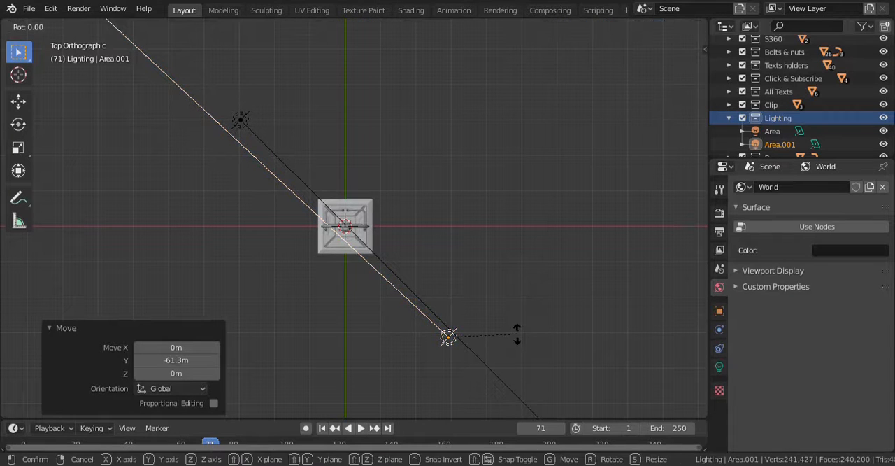
{"action": "key", "text": "z"}
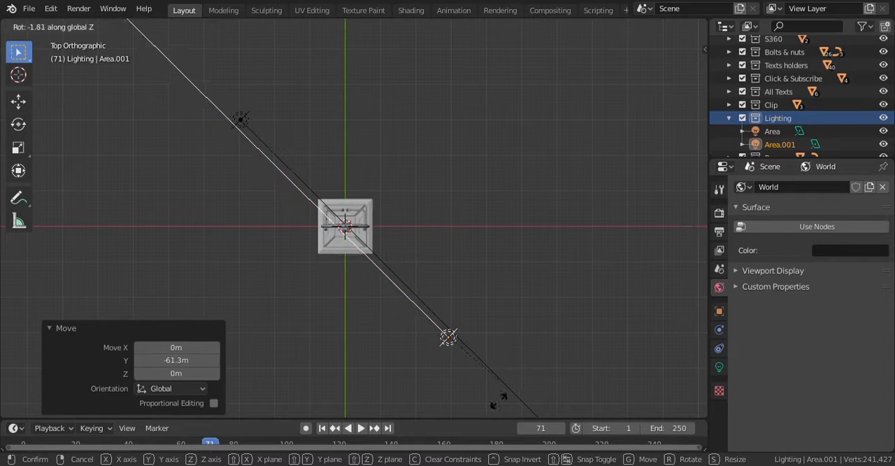
{"action": "left_click", "coordinate": [491, 406]}
{"action": "left_click", "coordinate": [505, 311]}
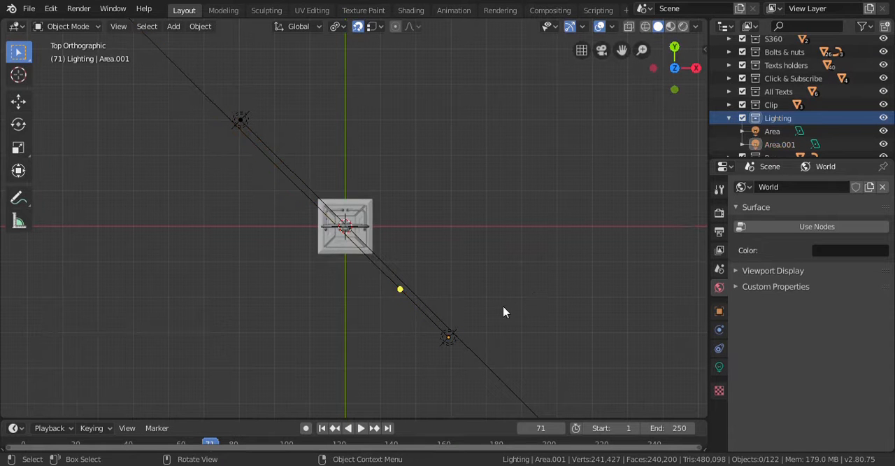
{"action": "key", "text": "ctrl+s"}
- Select the first area light and show the sign from a perspective view in rendered shading
{"action": "middle_click_drag", "start_coordinate": [502, 298], "coordinate": [416, 236]}
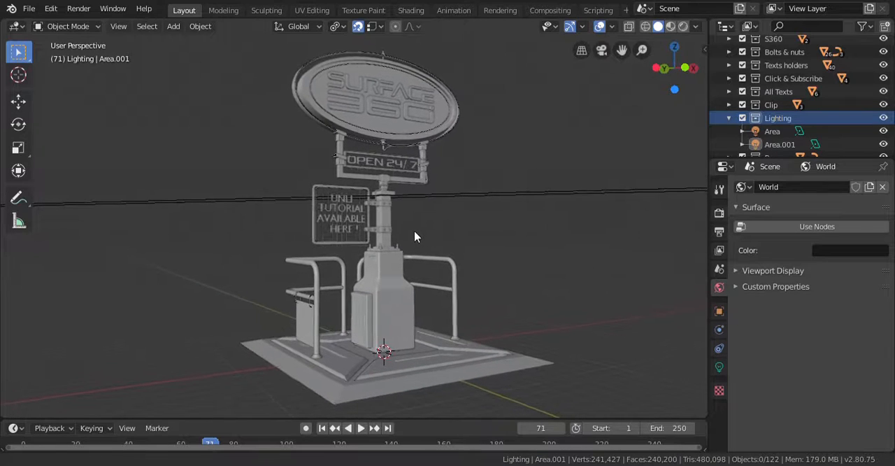
{"action": "scroll", "coordinate": [762, 114], "scroll_direction": "down", "scroll_amount": 2}
{"action": "left_click", "coordinate": [767, 104]}
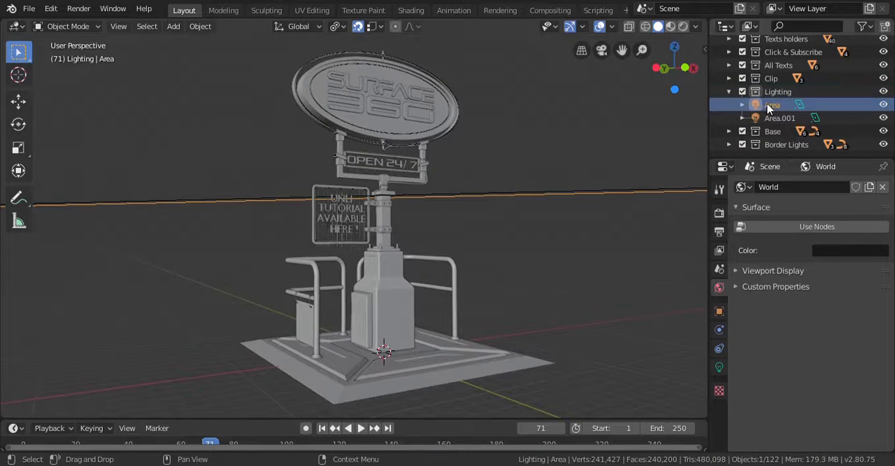
{"action": "left_click", "coordinate": [771, 115]}
{"action": "left_click", "coordinate": [774, 106]}
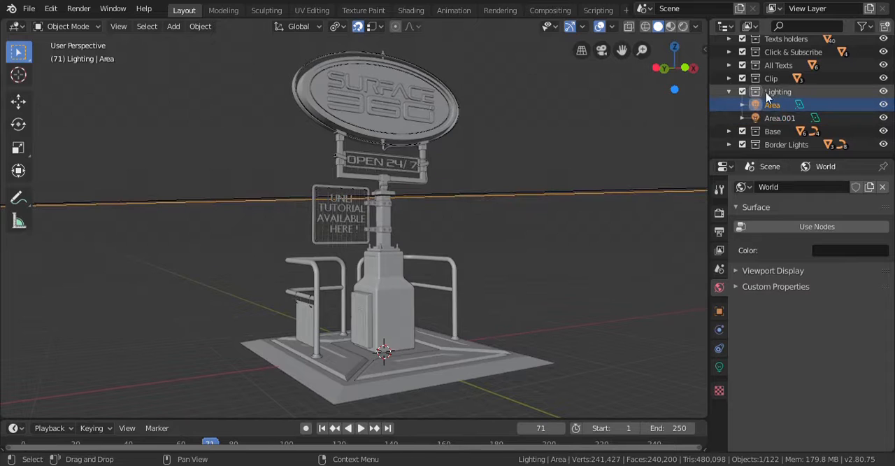
{"action": "left_click", "coordinate": [683, 27]}
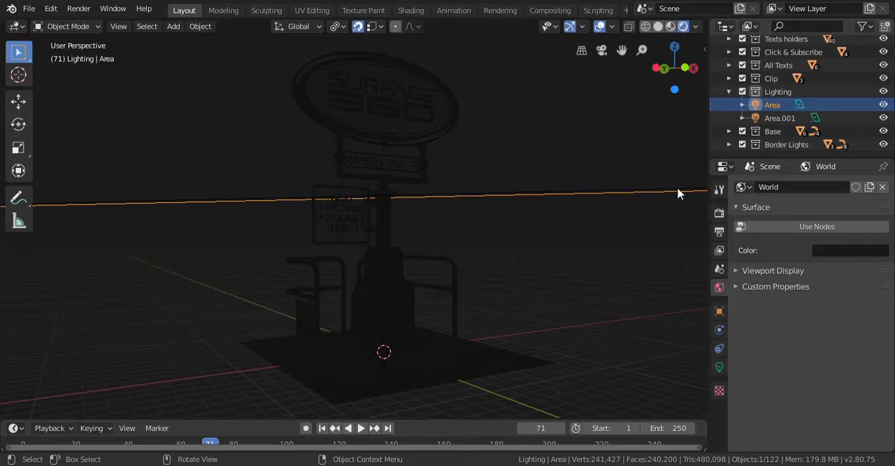
- Set the first area light's power to 50 W and its specular to 50
{"action": "left_click", "coordinate": [720, 367]}
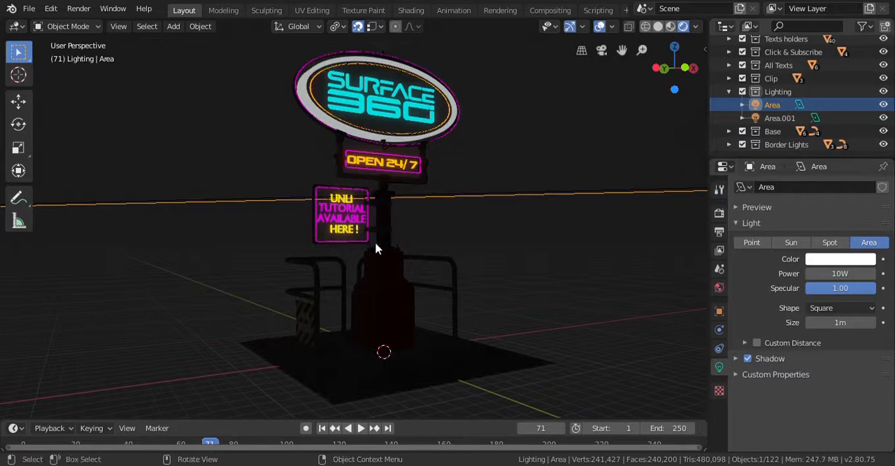
{"action": "left_click", "coordinate": [839, 273]}
{"action": "type", "text": "50"}
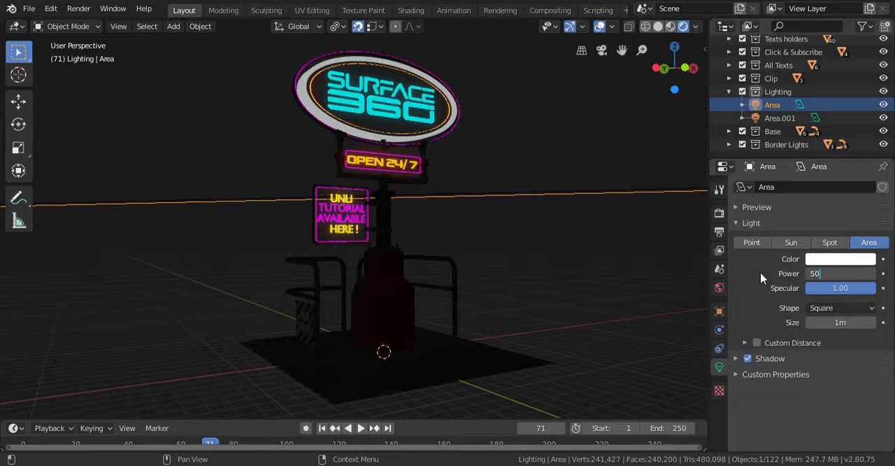
{"action": "key", "text": "Return"}
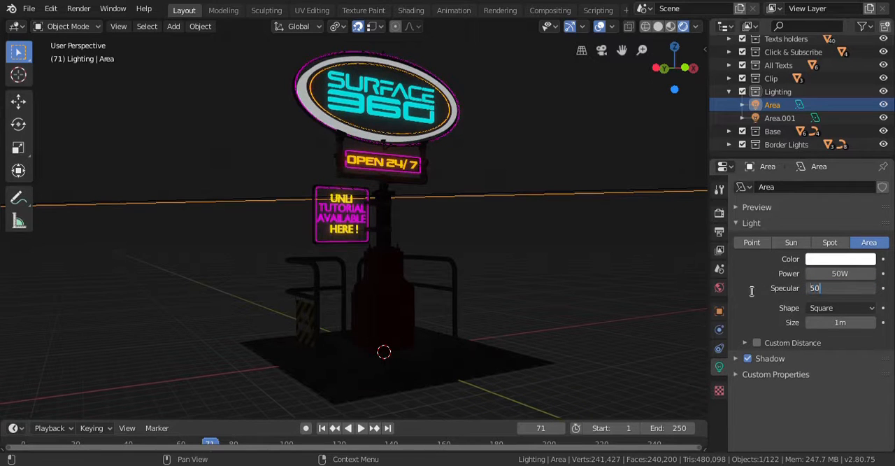
{"action": "key", "text": "Return"}
- Color the first area light fully saturated cyan (hue about 0.494) and set its specular to 60
{"action": "left_click", "coordinate": [832, 260]}
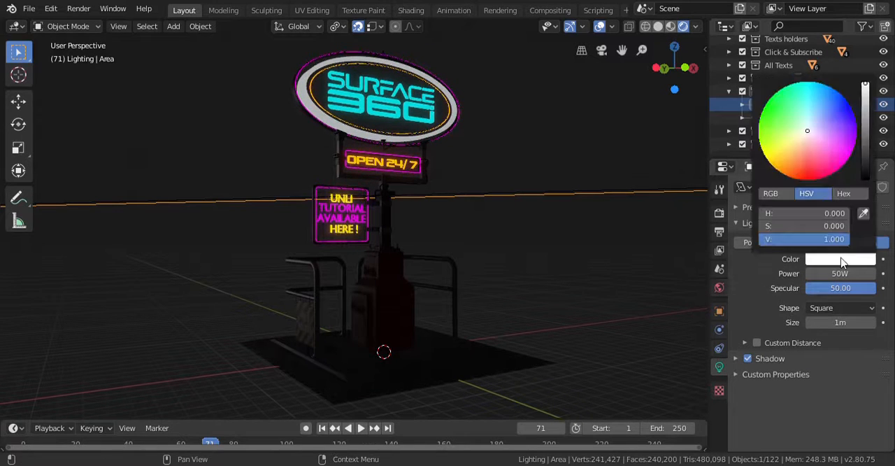
{"action": "left_click_drag", "start_coordinate": [810, 95], "coordinate": [806, 82]}
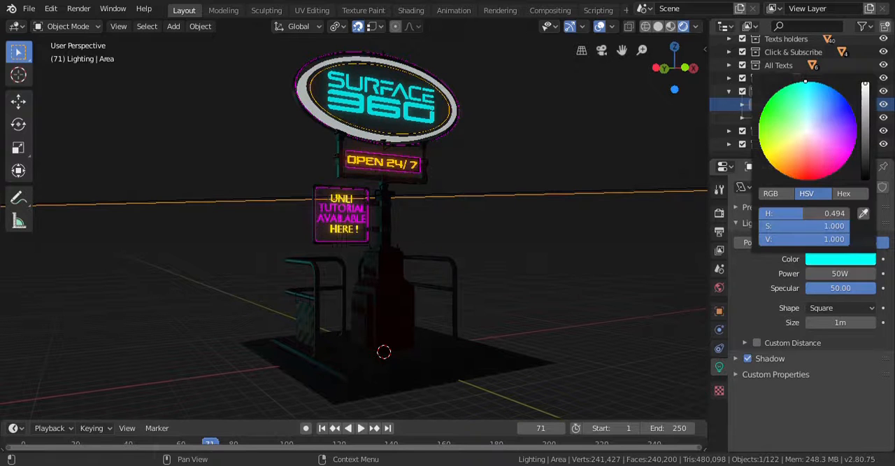
{"action": "left_click", "coordinate": [841, 274]}
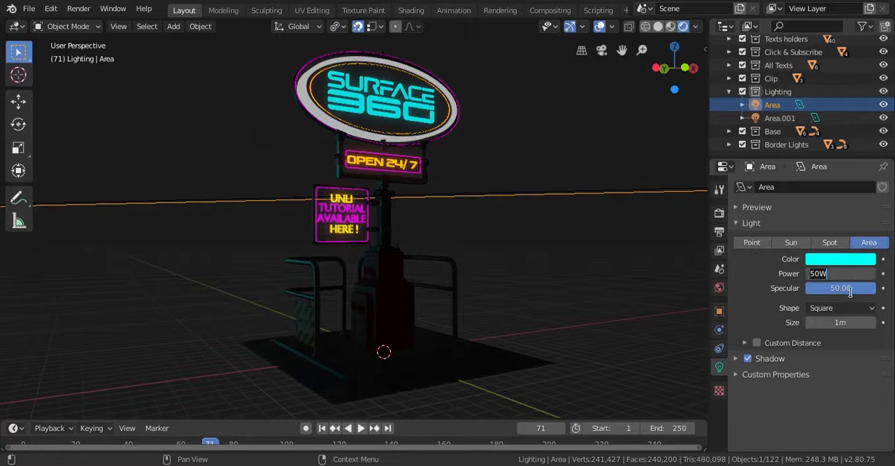
{"action": "key", "text": "Return"}
{"action": "left_click", "coordinate": [841, 288]}
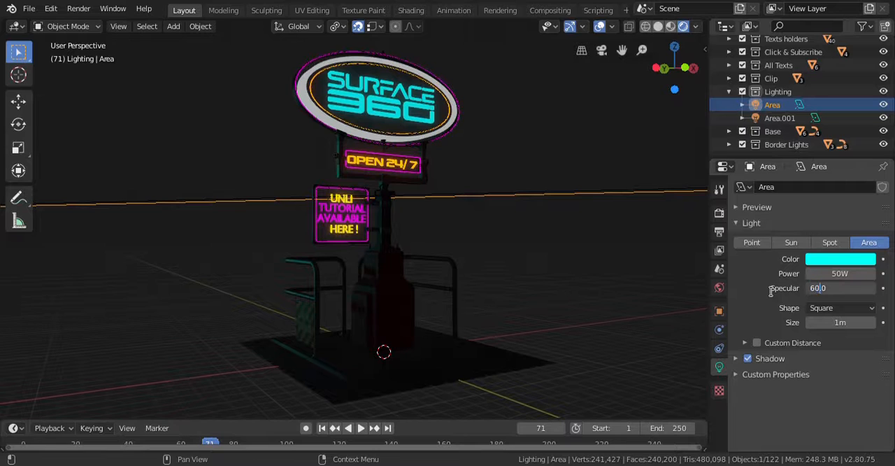
{"action": "type", "text": "60"}
{"action": "key", "text": "Return"}
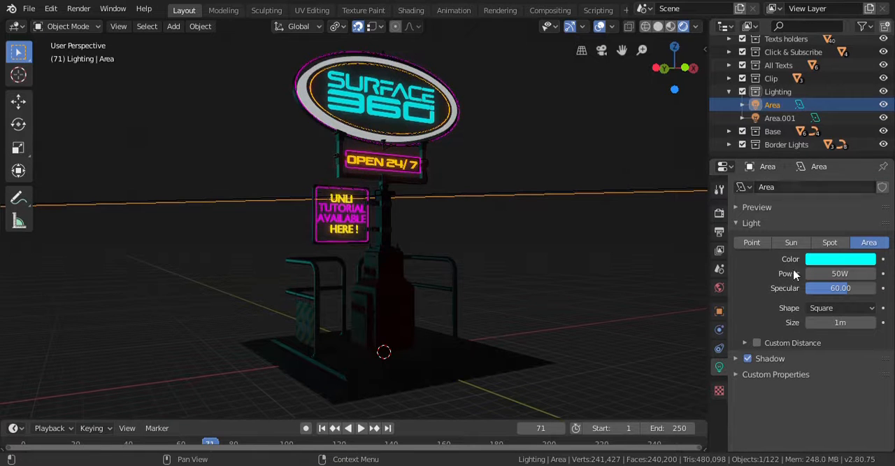
- Set the second area light's power to 50 W and its specular to 60
{"action": "left_click", "coordinate": [780, 118]}
{"action": "left_click", "coordinate": [841, 279]}
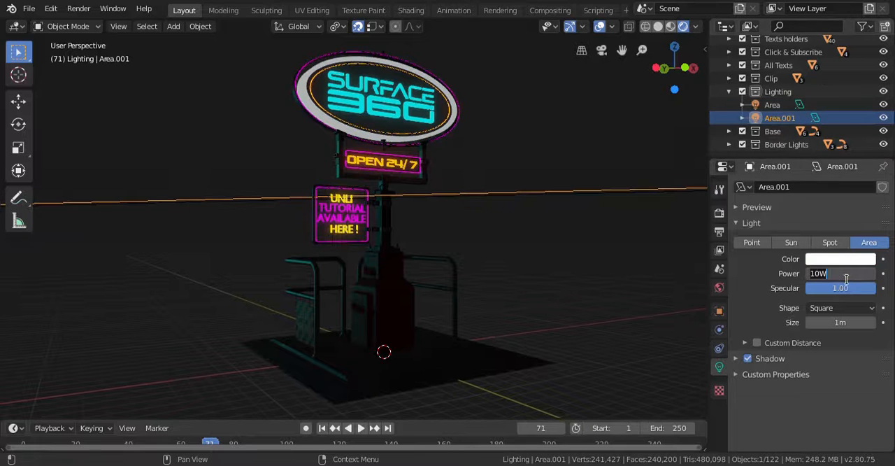
{"action": "type", "text": "50"}
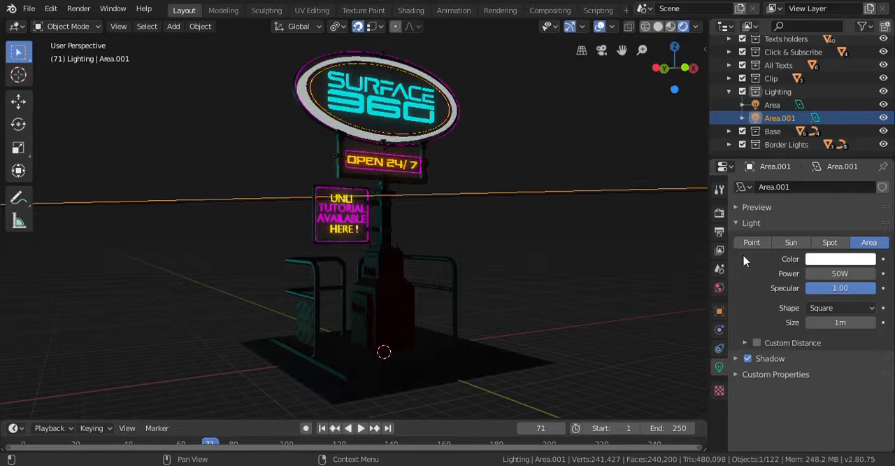
{"action": "left_click", "coordinate": [842, 292]}
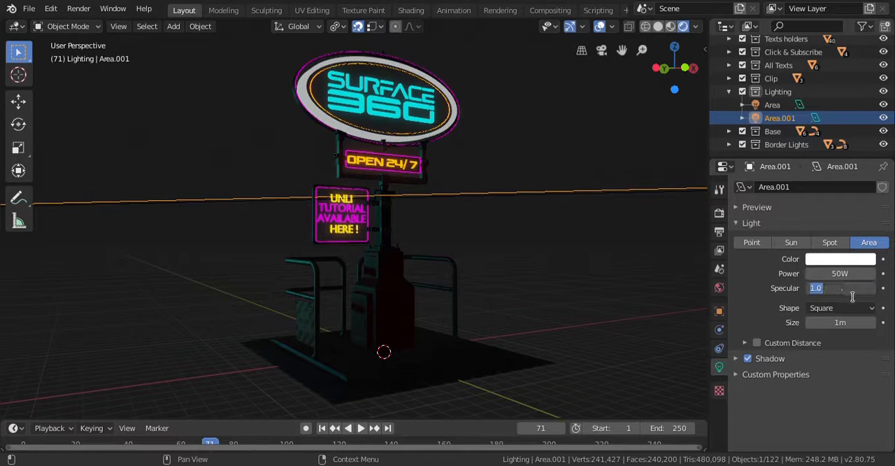
{"action": "key", "text": "Return"}
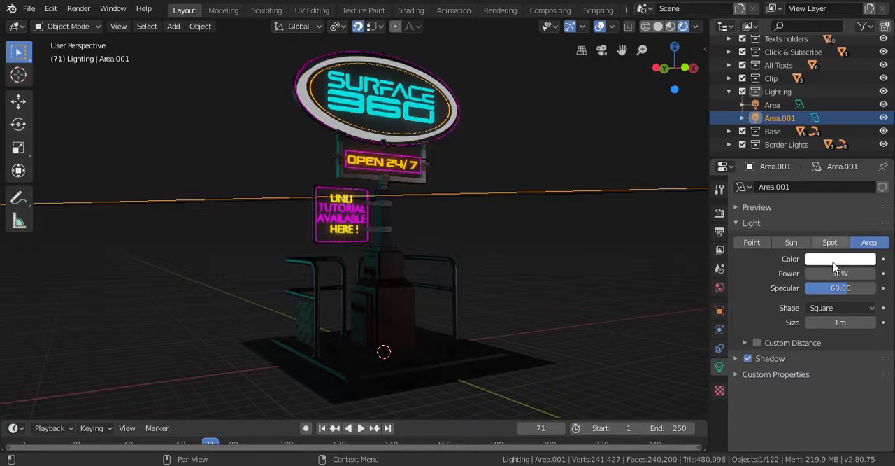
- Color the second area light fully saturated orange (hue about 0.083) and set its specular to 70
{"action": "left_click", "coordinate": [837, 260]}
{"action": "left_click_drag", "start_coordinate": [785, 166], "coordinate": [780, 172]}
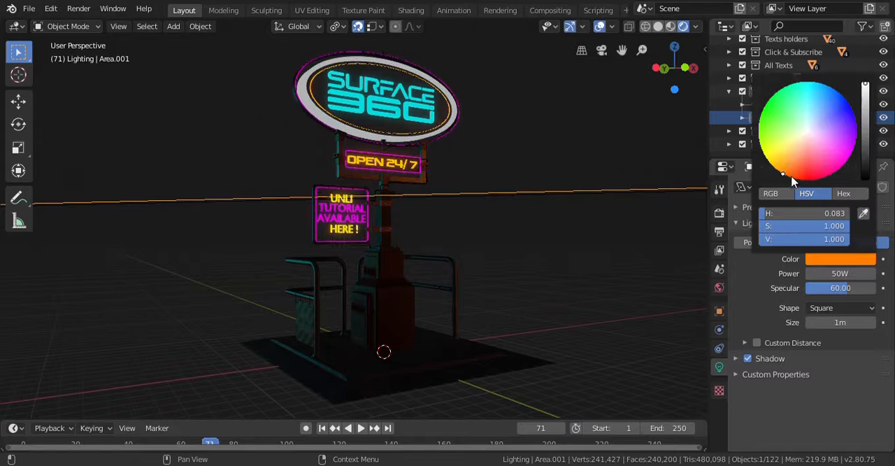
{"action": "left_click", "coordinate": [772, 121]}
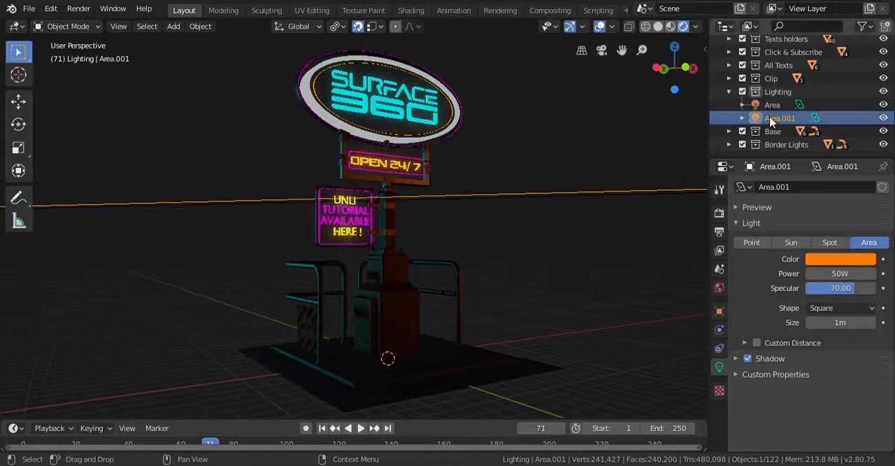
- Try blue, red, cyan and pale orange tones for the second area light, and settle on a saturated yellow-orange
{"action": "left_click", "coordinate": [842, 260]}
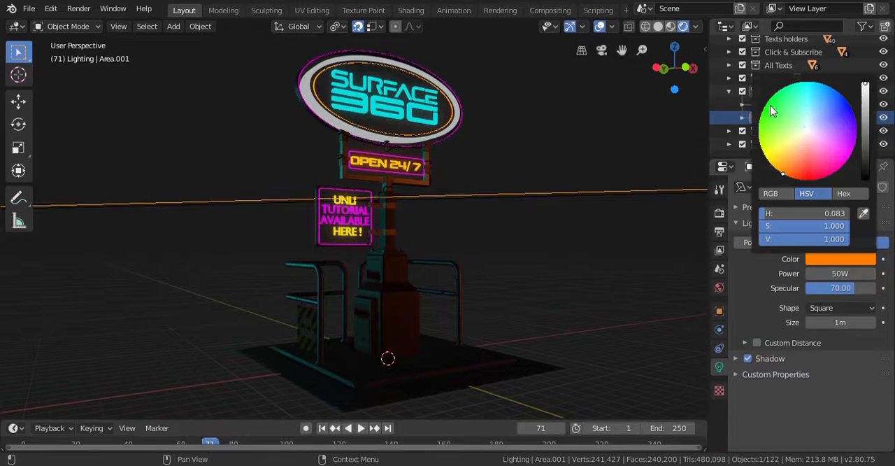
{"action": "left_click", "coordinate": [772, 112]}
{"action": "left_click", "coordinate": [846, 111]}
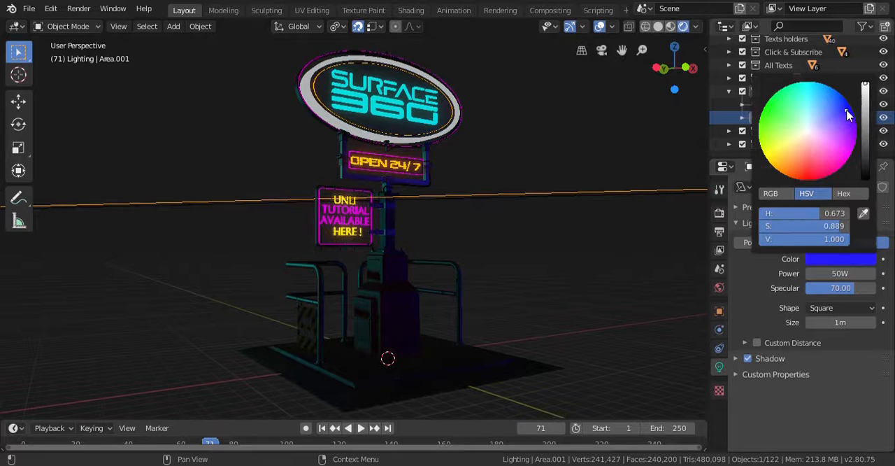
{"action": "left_click", "coordinate": [847, 158]}
{"action": "left_click", "coordinate": [808, 180]}
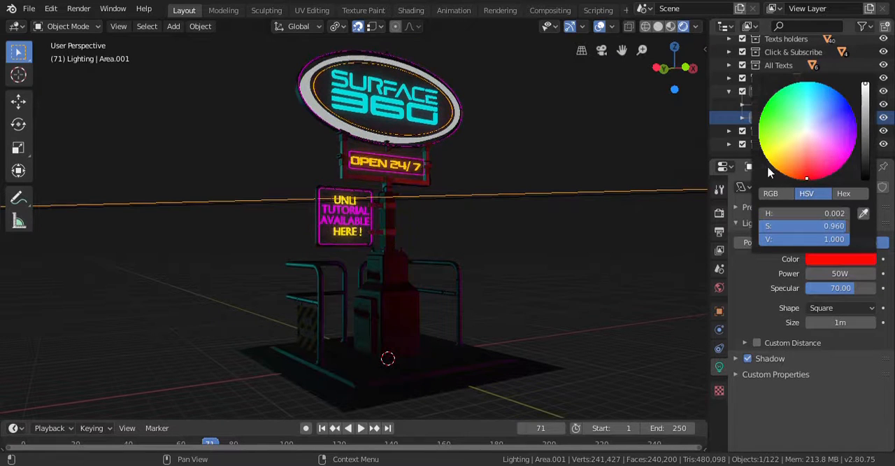
{"action": "left_click_drag", "start_coordinate": [774, 166], "coordinate": [784, 184]}
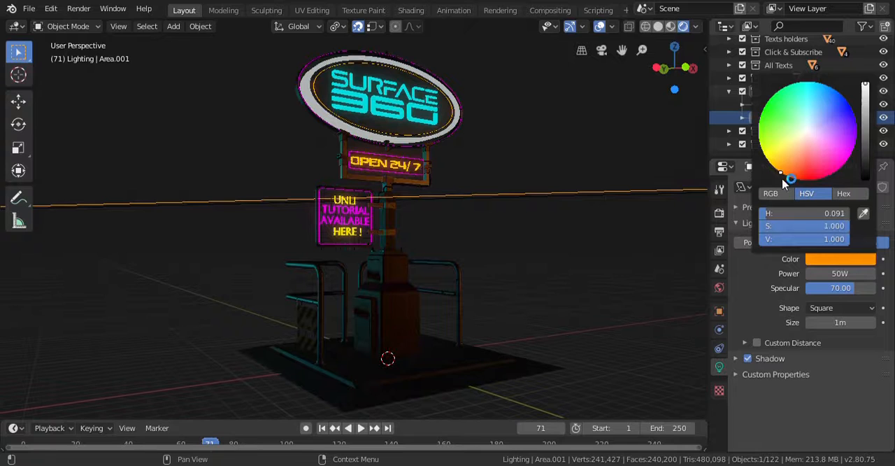
{"action": "left_click", "coordinate": [807, 130]}
{"action": "left_click_drag", "start_coordinate": [808, 135], "coordinate": [786, 174]}
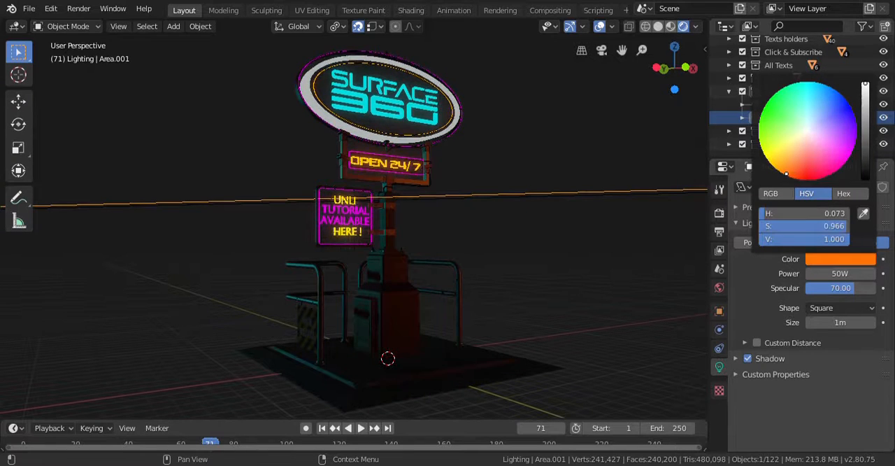
{"action": "left_click", "coordinate": [807, 92]}
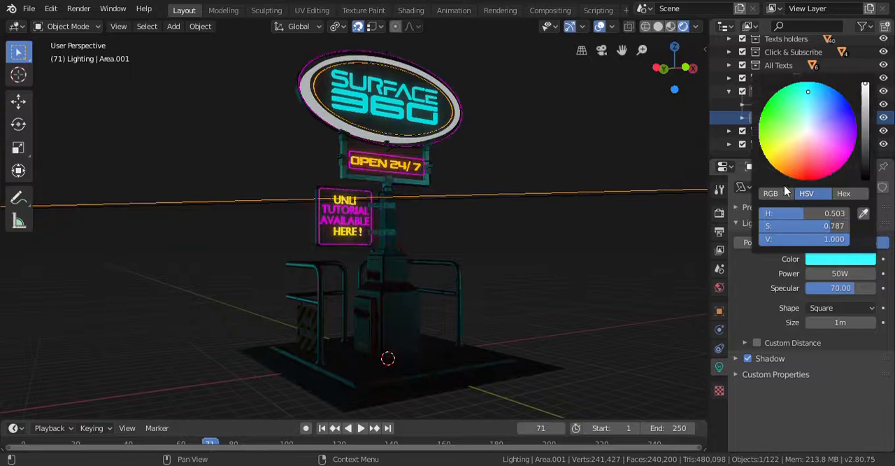
{"action": "left_click", "coordinate": [785, 177]}
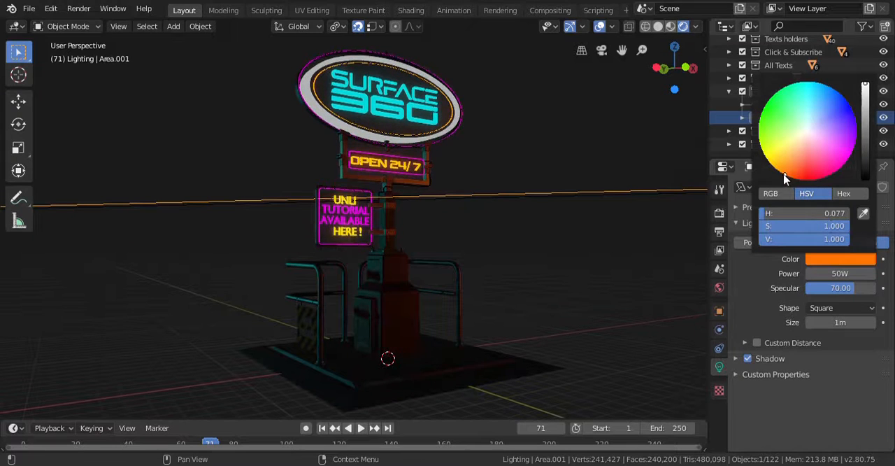
{"action": "left_click_drag", "start_coordinate": [784, 174], "coordinate": [779, 171]}
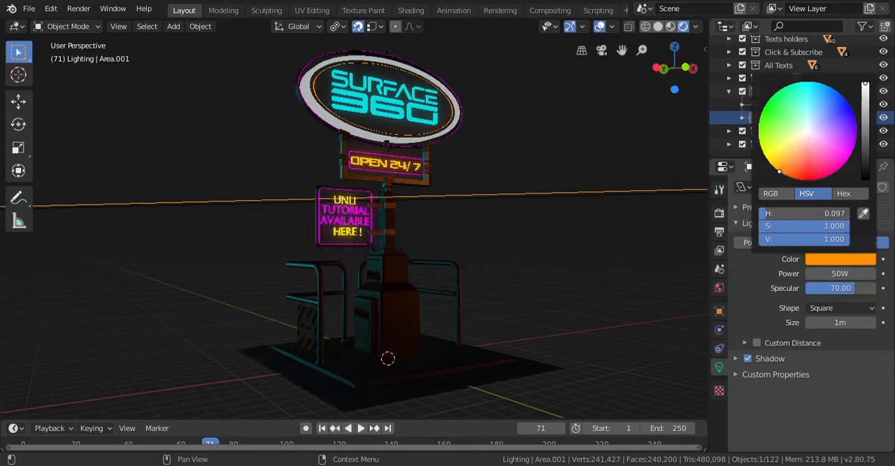
{"action": "left_click", "coordinate": [799, 143]}
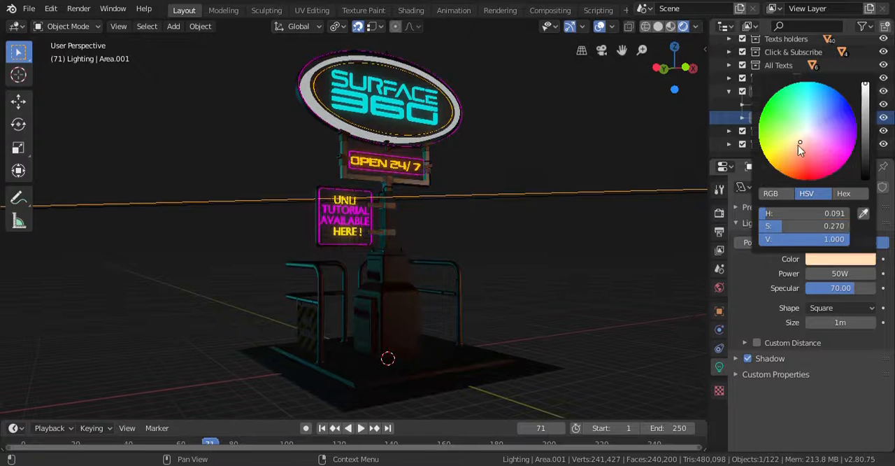
{"action": "left_click", "coordinate": [774, 168]}
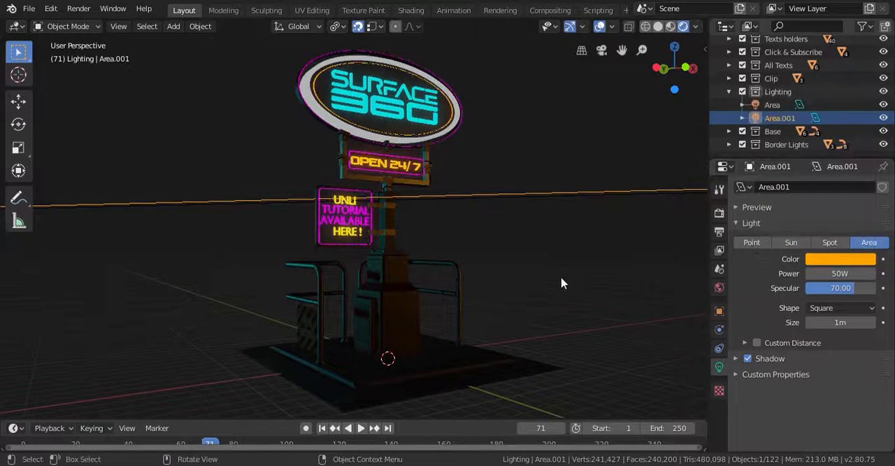
- Readjust the first area light's color to a saturated cyan
{"action": "scroll", "coordinate": [562, 282], "scroll_direction": "up", "scroll_amount": 1}
{"action": "left_click", "coordinate": [771, 104]}
{"action": "left_click", "coordinate": [840, 259]}
{"action": "left_click", "coordinate": [866, 114]}
{"action": "mouse_move", "coordinate": [865, 114]}
{"action": "left_mouse_down"}
{"action": "mouse_move", "coordinate": [866, 82]}
{"action": "mouse_move", "coordinate": [768, 118]}
{"action": "mouse_move", "coordinate": [809, 81]}
{"action": "left_mouse_up"}
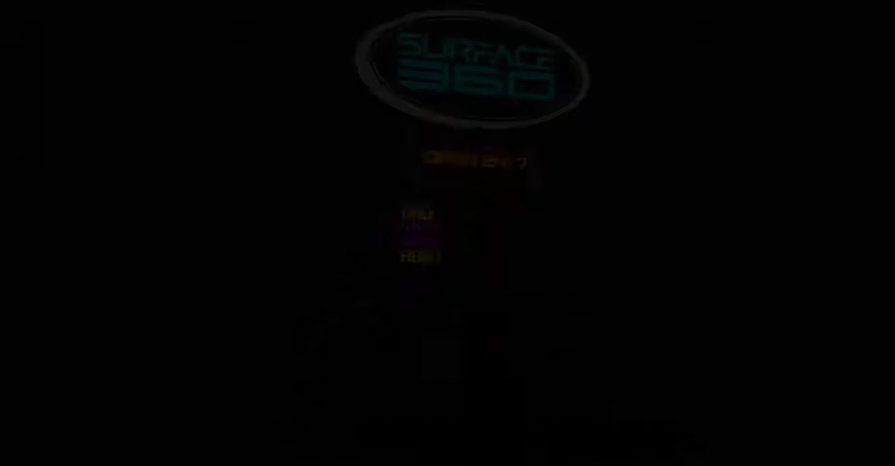